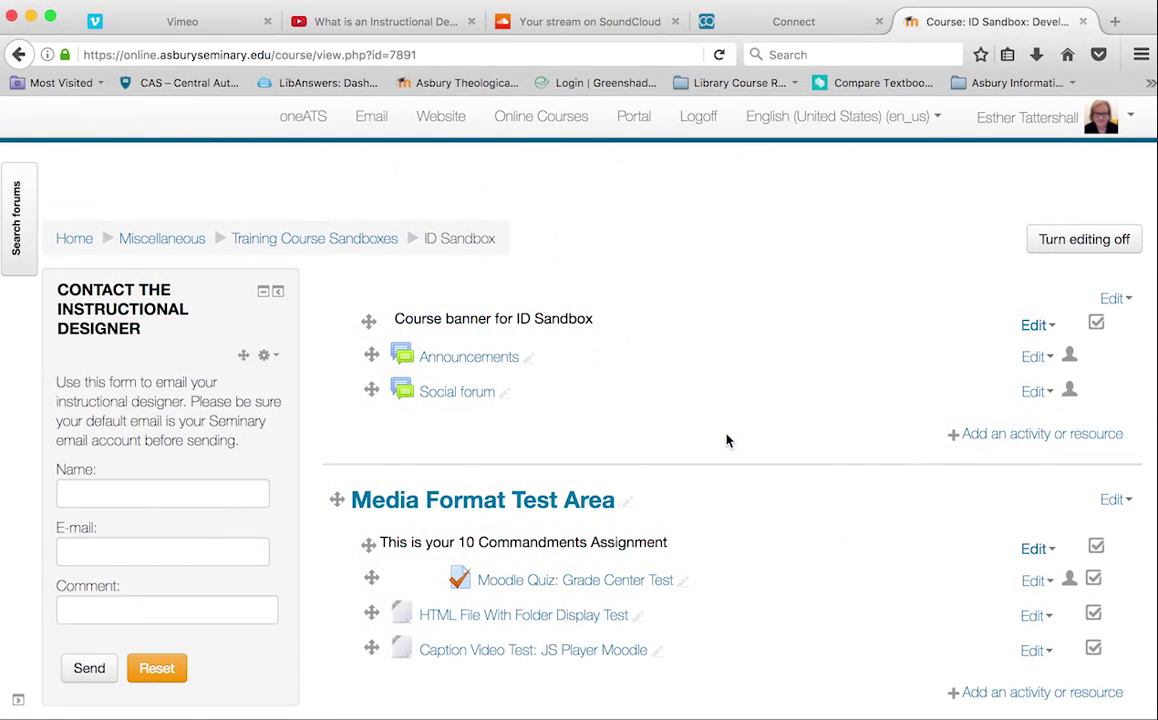
# Open the share options for the 'What is an Instructional Designer?' YouTube video.
pyautogui.click(370, 21)
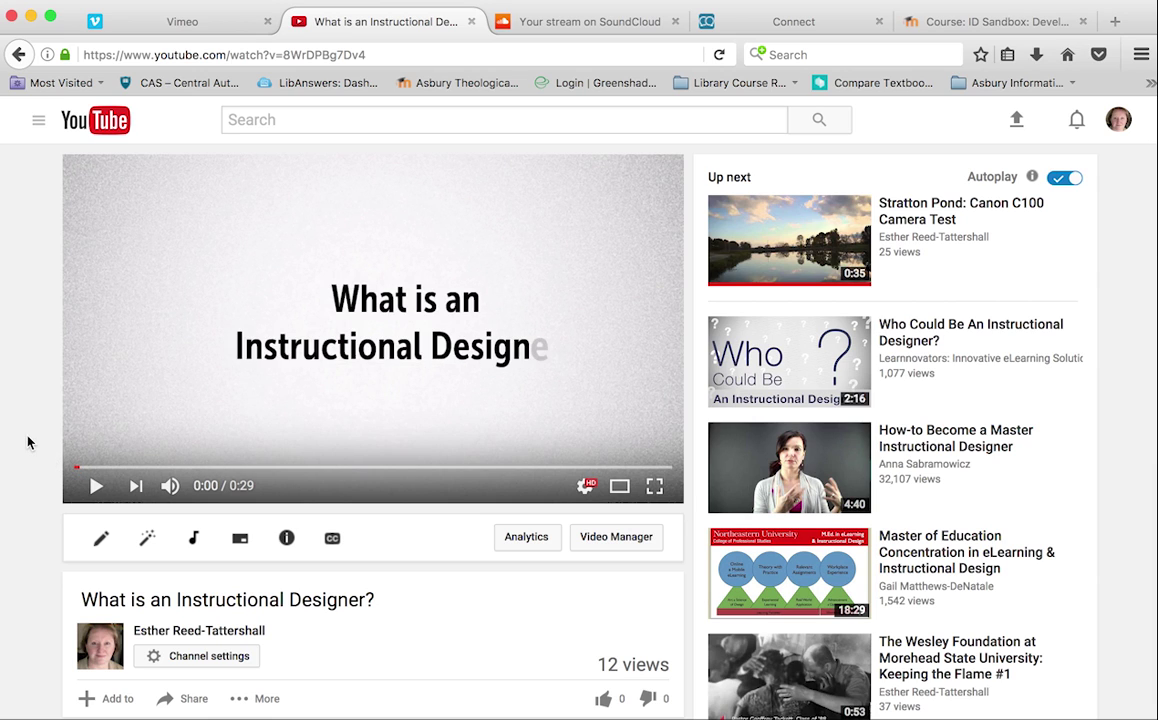
pyautogui.scroll(-2, 27, 441)
pyautogui.scroll(-3, 27, 441)
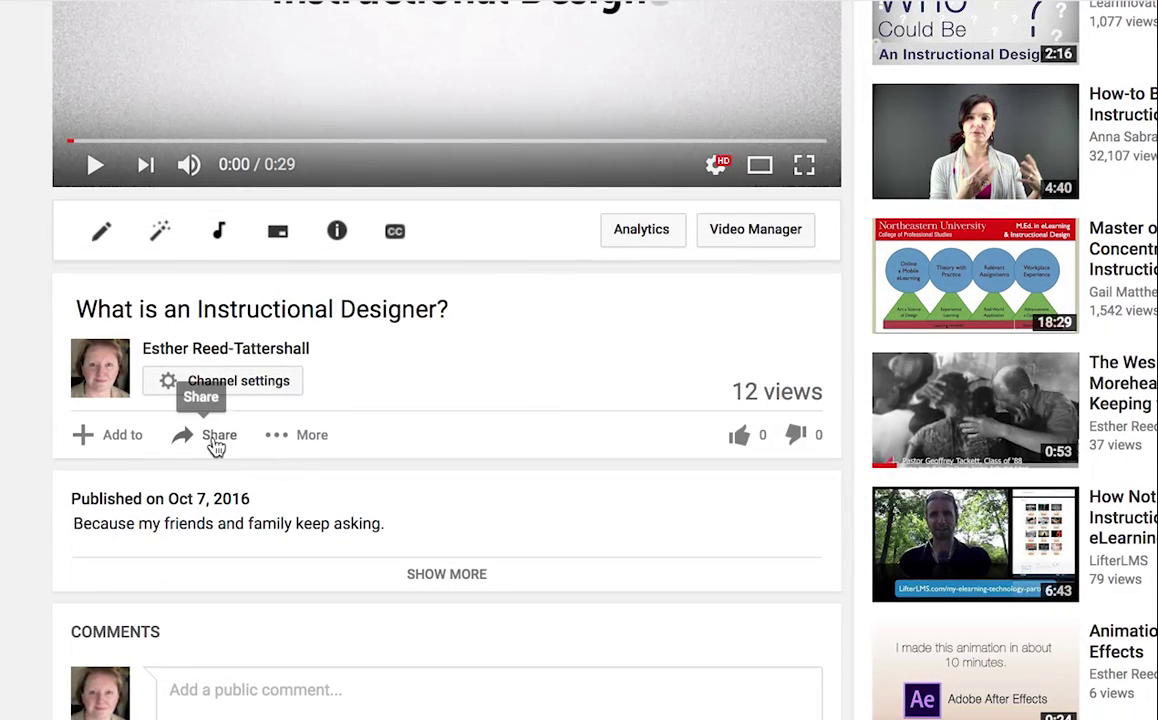
pyautogui.click(214, 444)
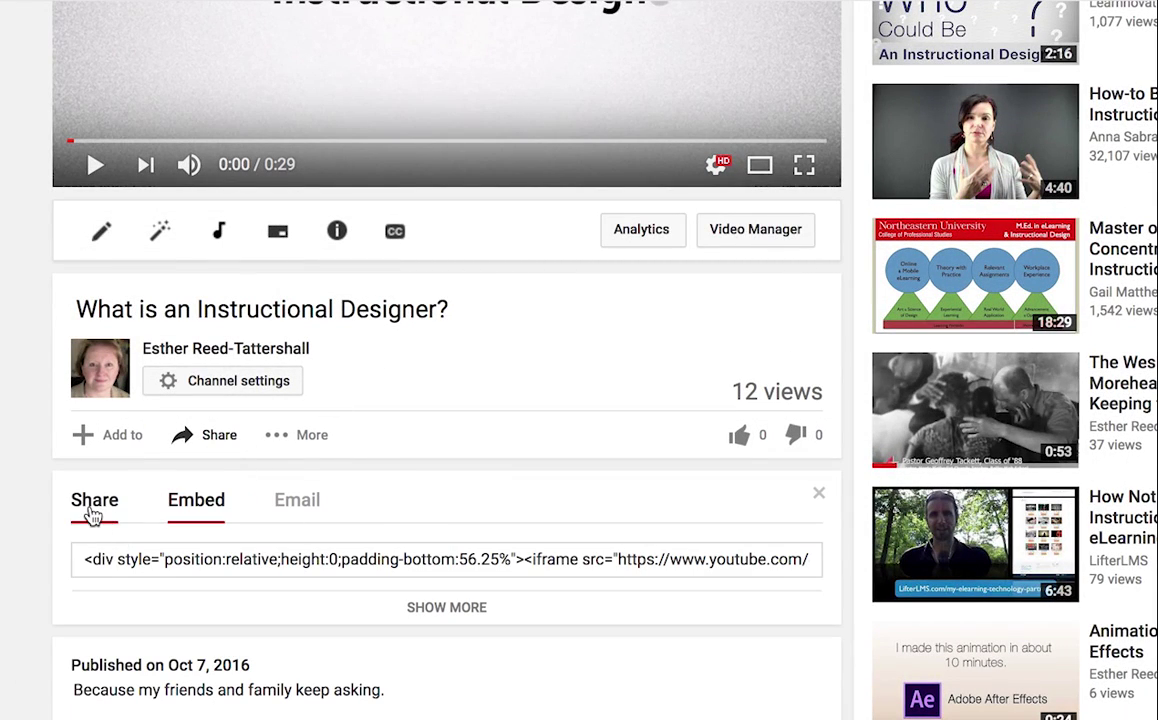
pyautogui.click(93, 508)
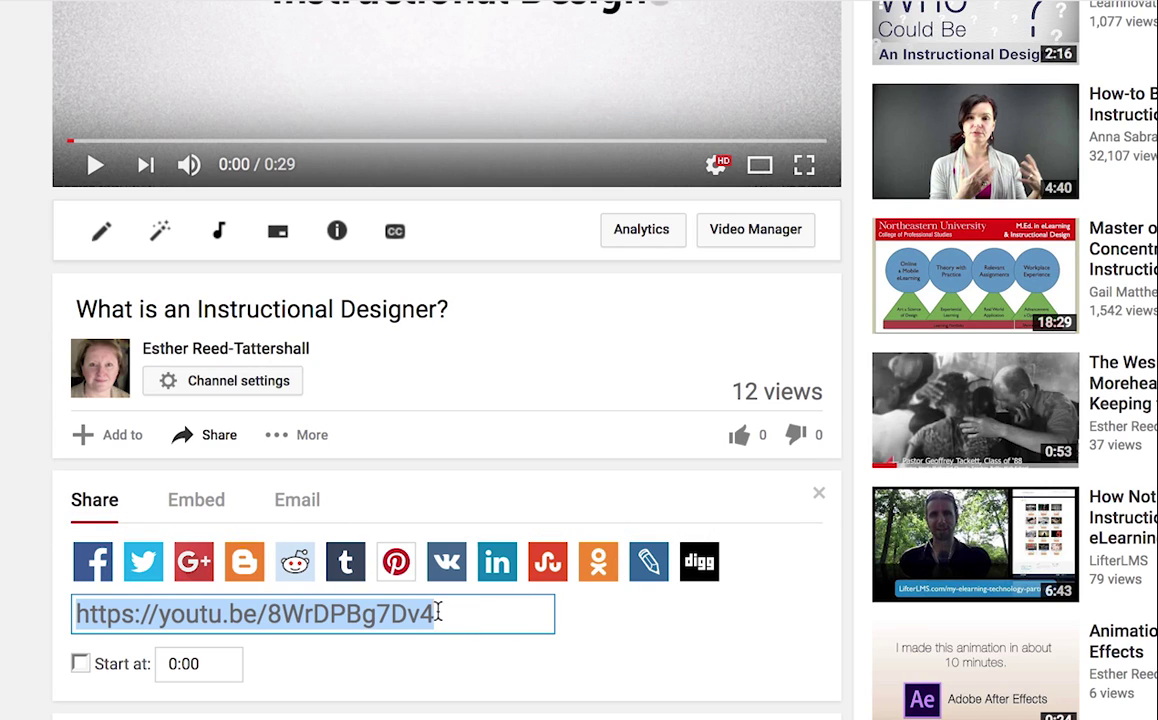
pyautogui.scroll(-2, 330, 612)
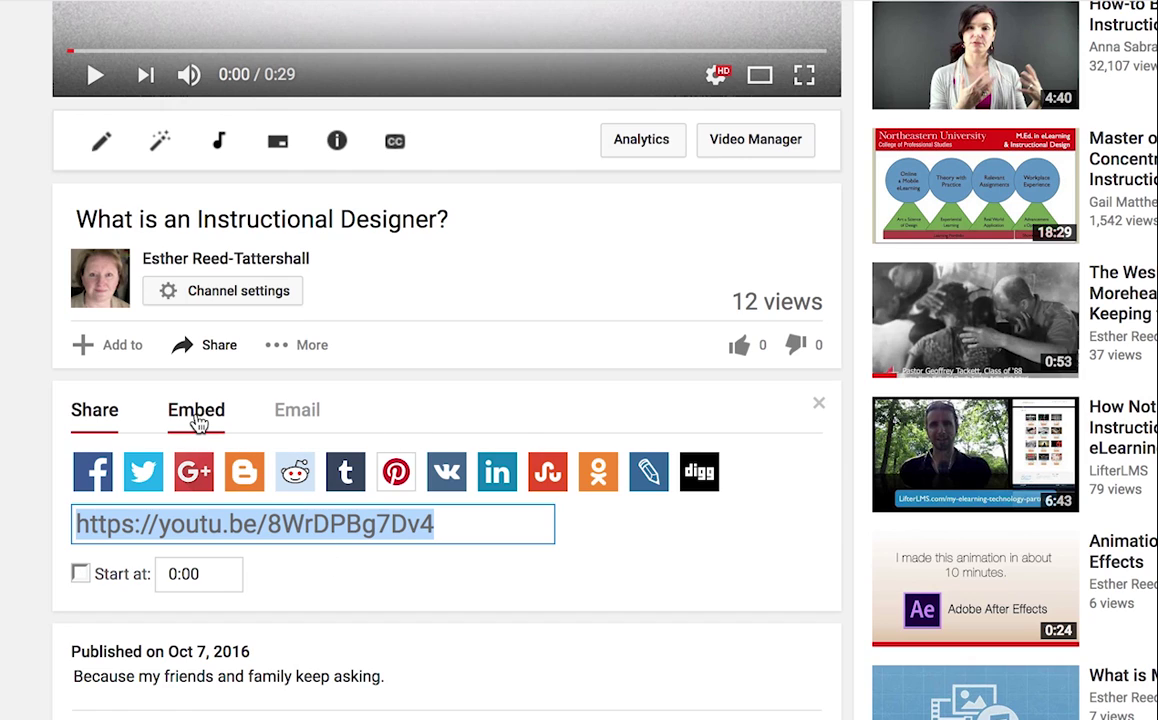
# Copy the video's embed code from the Embed tab.
pyautogui.click(198, 422)
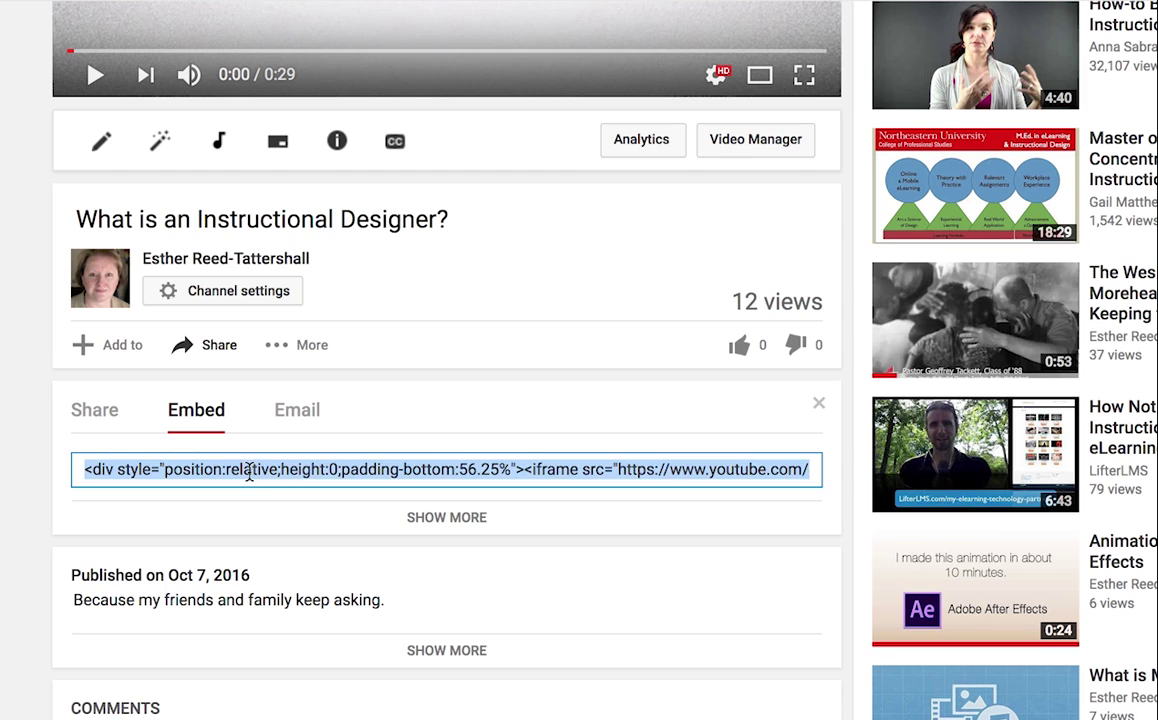
pyautogui.rightClick(249, 472)
pyautogui.click(282, 543)
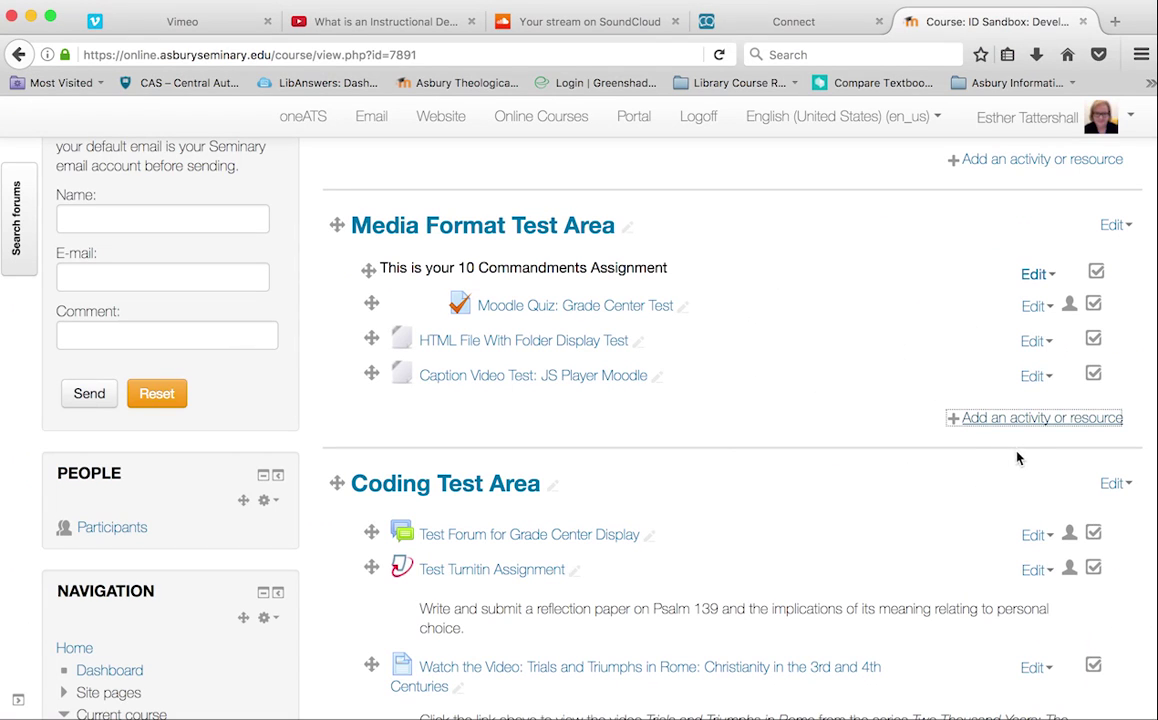
# Add a new Page resource to the Media Format Test Area section.
pyautogui.click(980, 418)
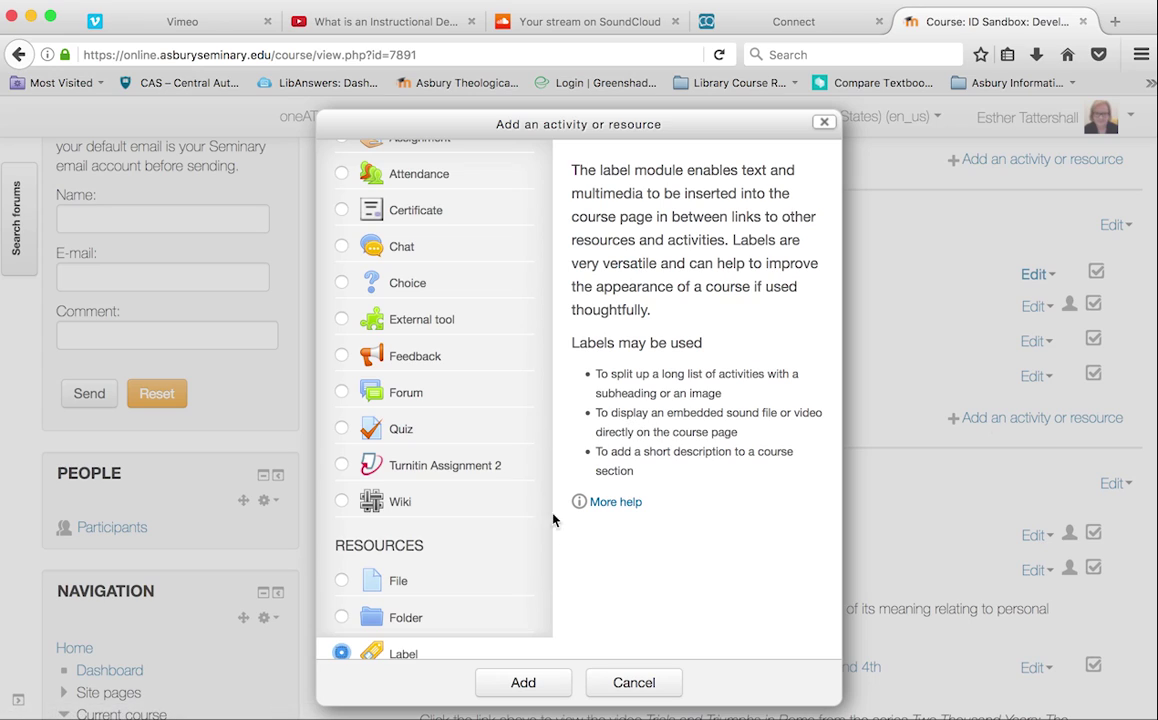
pyautogui.scroll(-1, 477, 523)
pyautogui.scroll(-1, 477, 523)
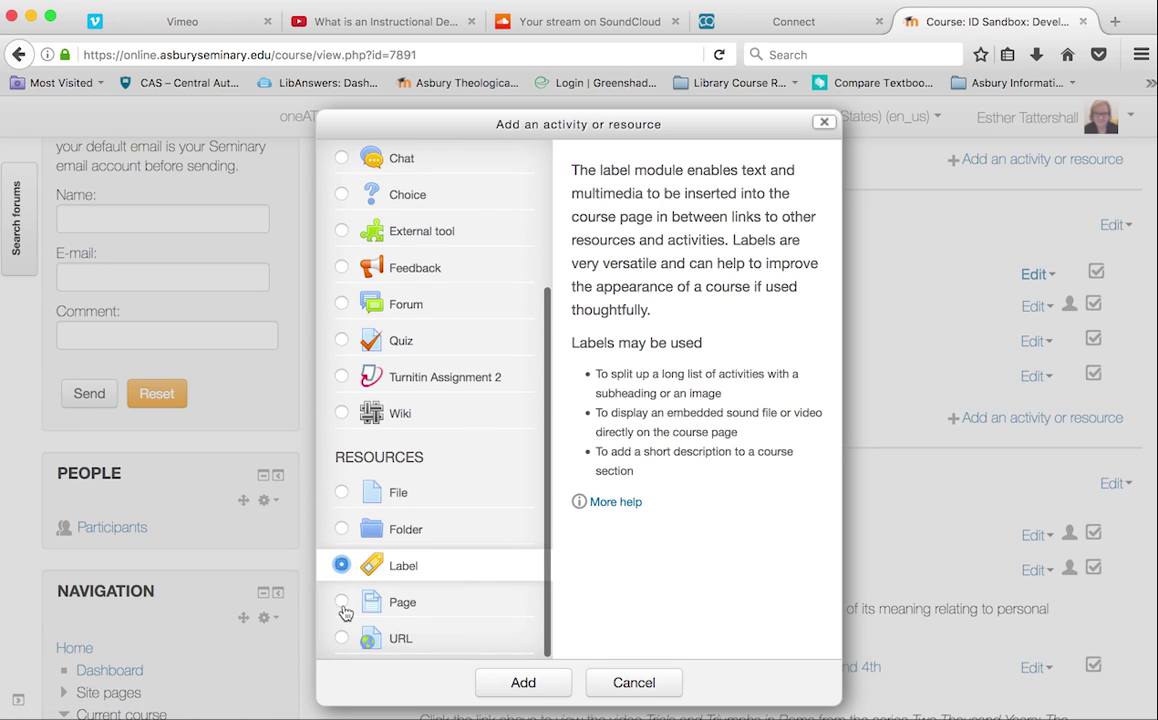
pyautogui.click(404, 612)
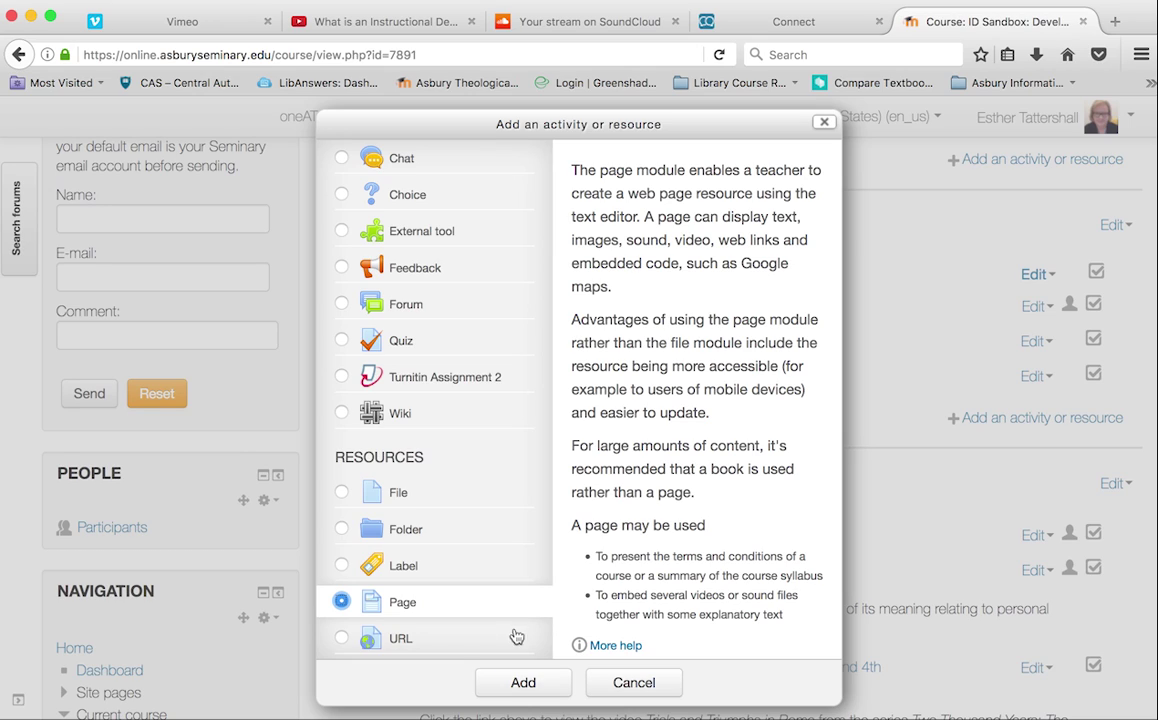
pyautogui.click(514, 682)
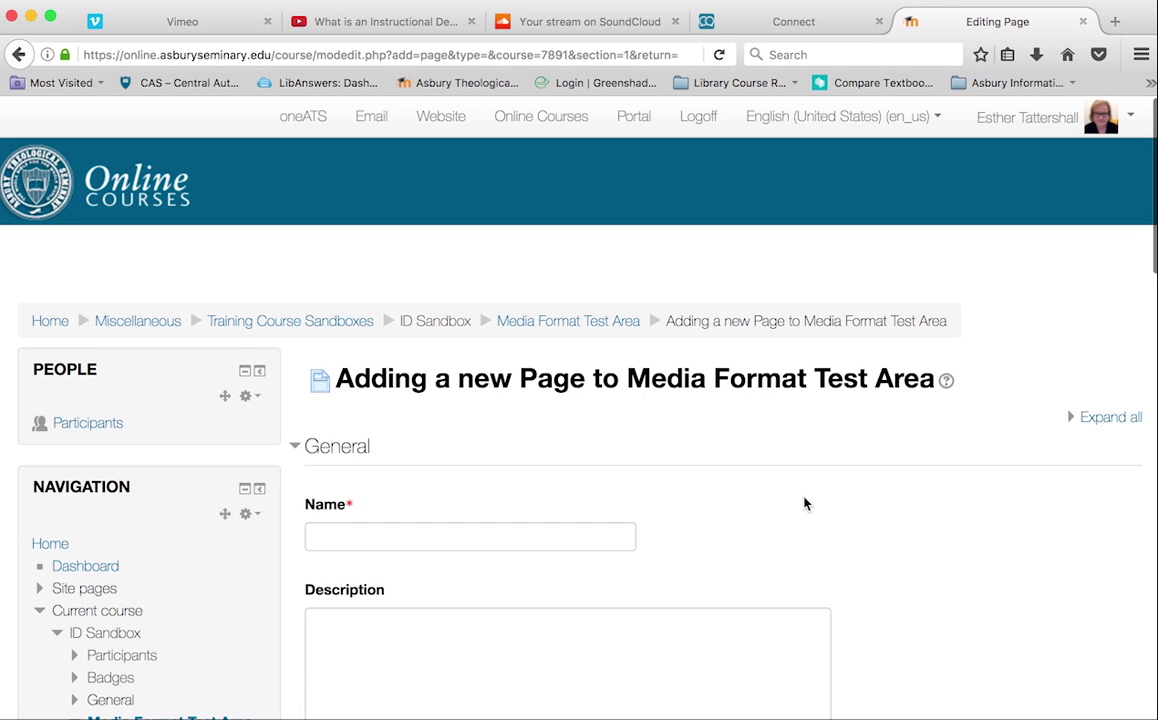
# Enter 'Embed Test' as the page name and scroll down to the Page content editor.
pyautogui.scroll(-1, 807, 504)
pyautogui.scroll(-2, 807, 504)
pyautogui.click(454, 367)
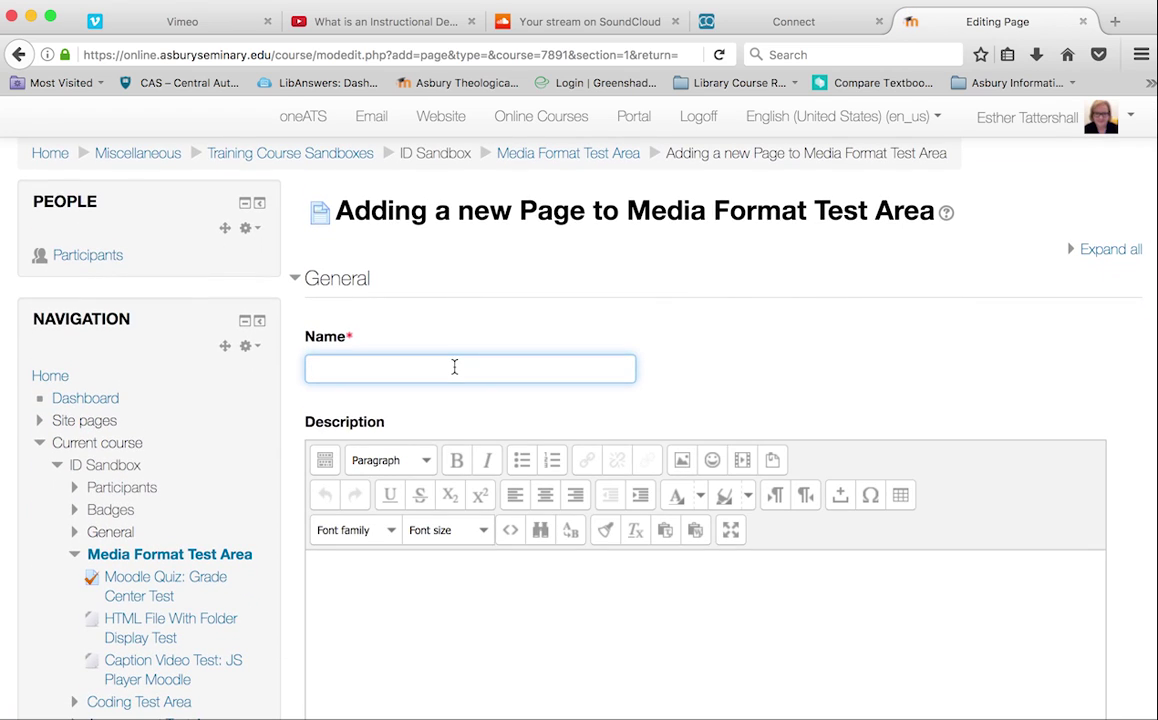
pyautogui.write('Embed Test')
pyautogui.scroll(-1, 684, 393)
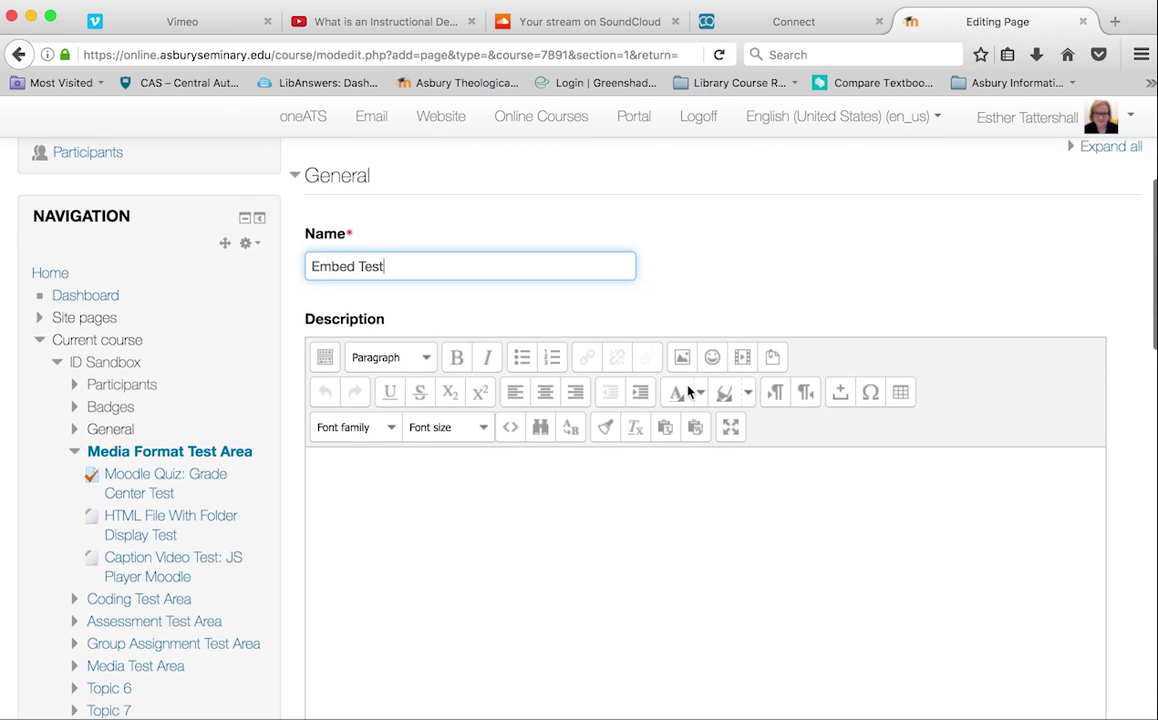
pyautogui.scroll(-3, 684, 393)
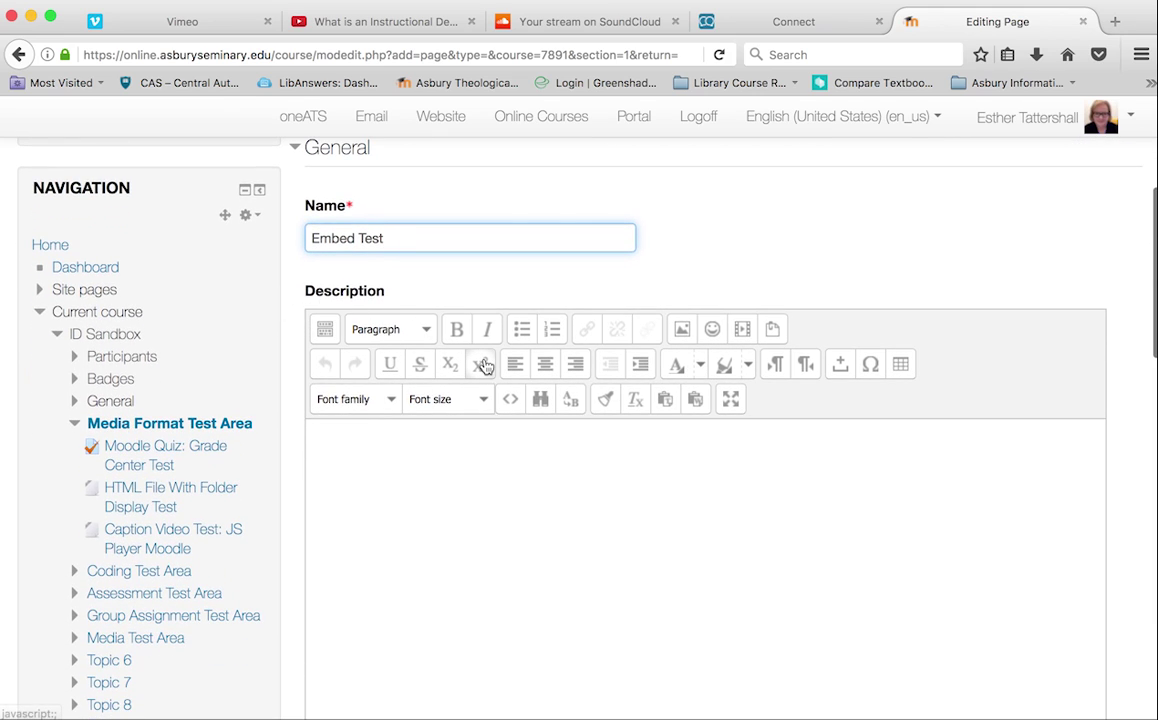
pyautogui.scroll(1, 636, 548)
pyautogui.scroll(-2, 636, 548)
pyautogui.scroll(-2, 636, 548)
pyautogui.scroll(-5, 636, 548)
pyautogui.scroll(-3, 636, 545)
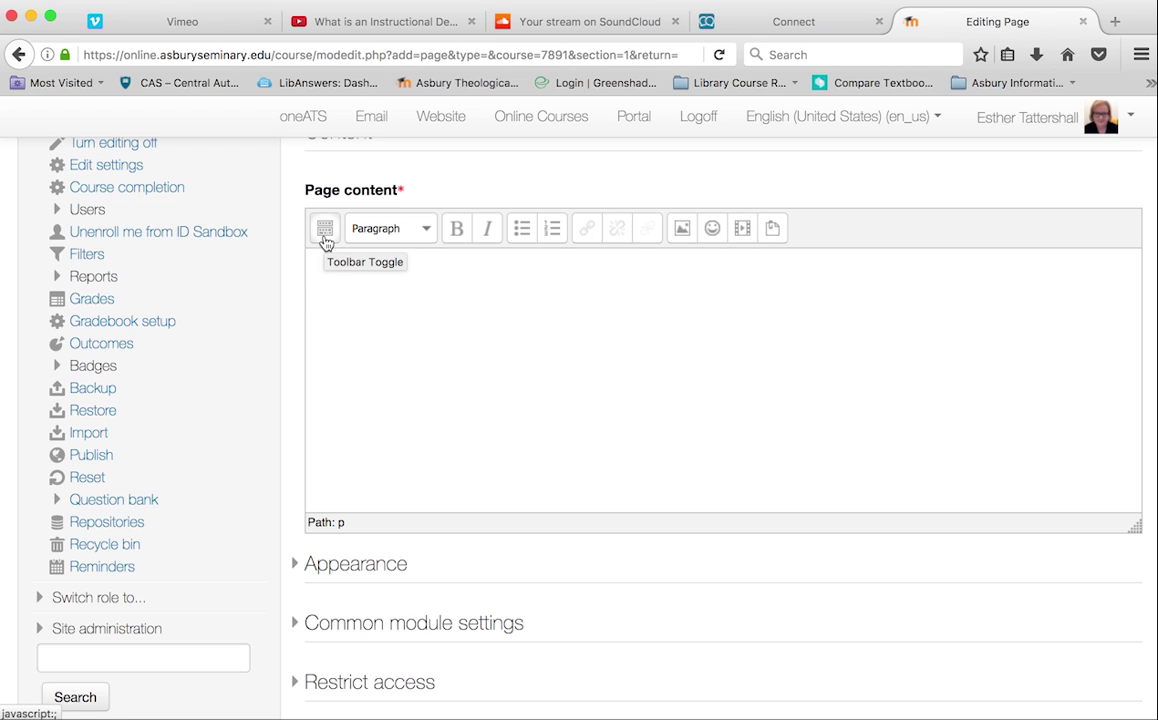
# Paste the YouTube embed code into the page content's HTML source.
pyautogui.click(325, 240)
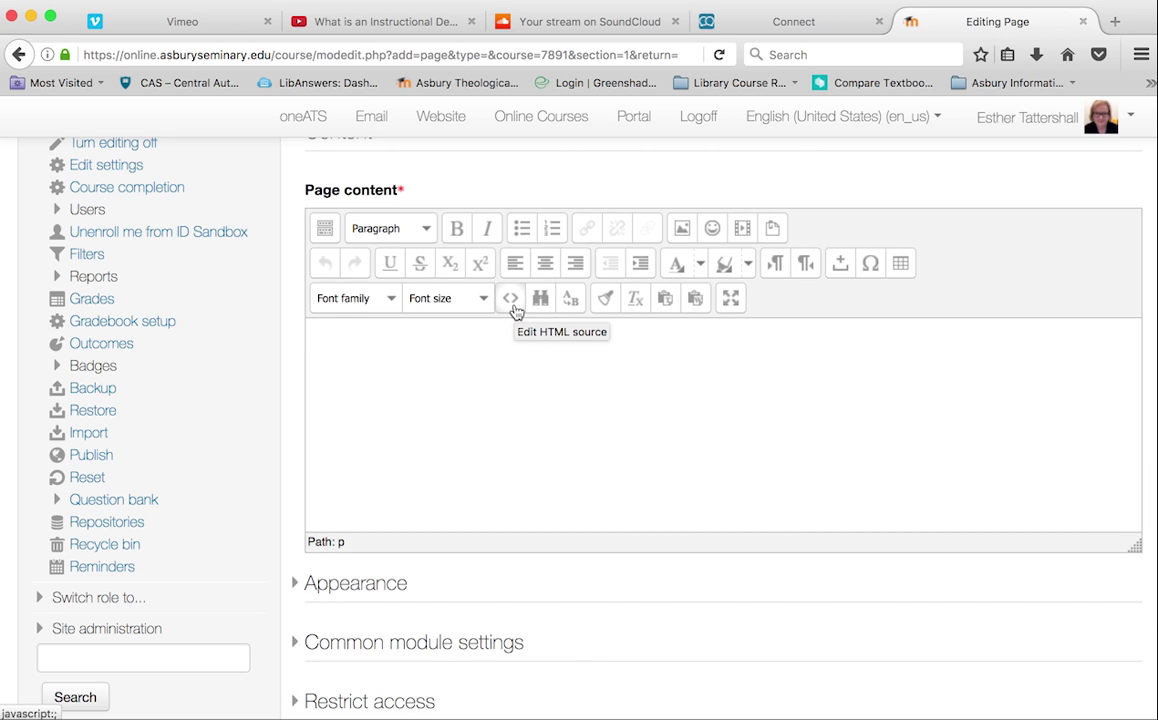
pyautogui.click(513, 306)
pyautogui.rightClick(320, 240)
pyautogui.click(358, 315)
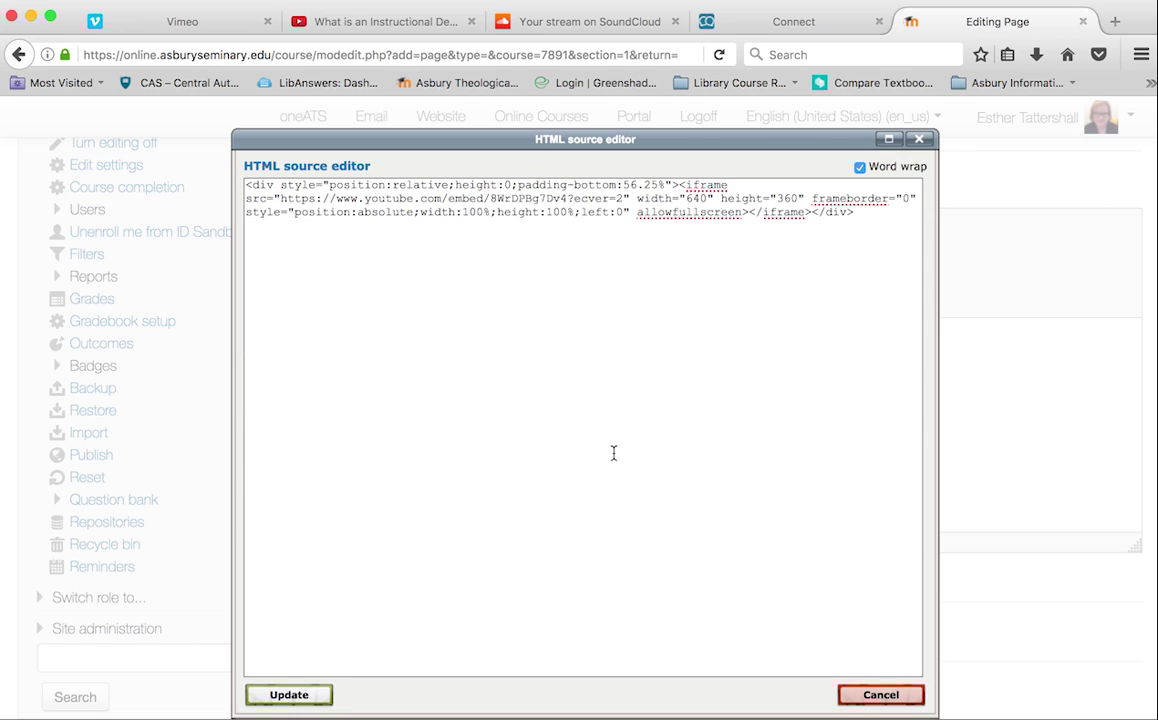
pyautogui.click(318, 695)
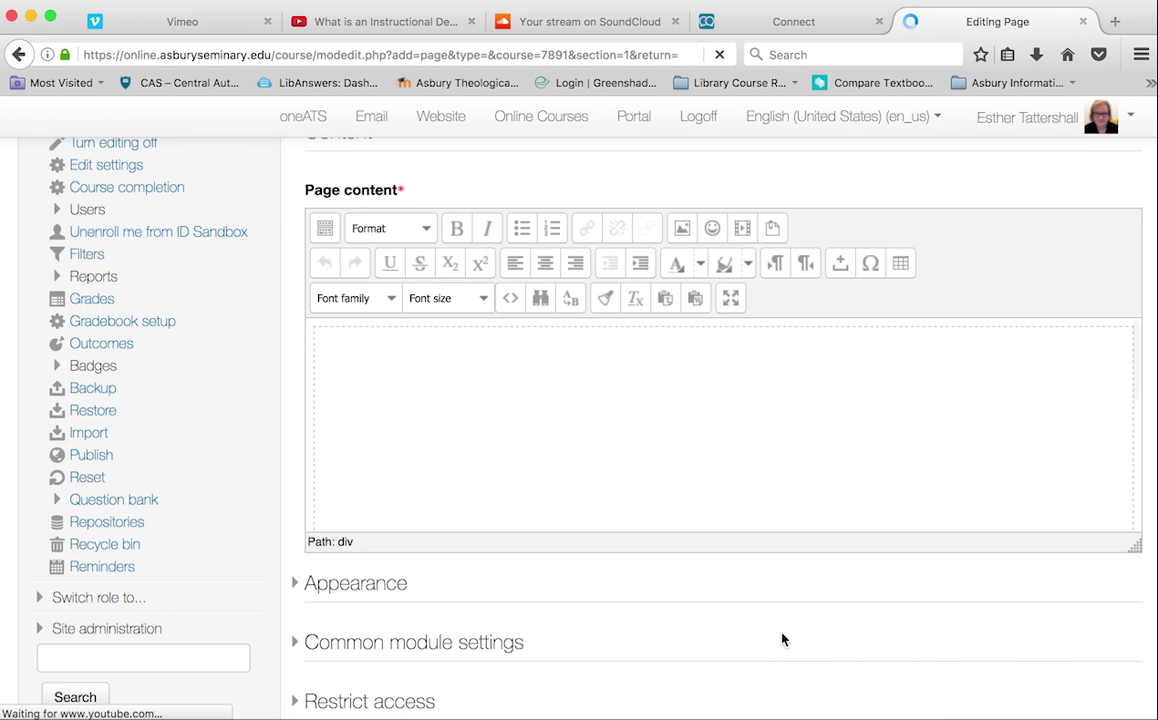
# Save the Embed Test page and return to the course.
pyautogui.scroll(-3, 699, 462)
pyautogui.scroll(-2, 703, 500)
pyautogui.scroll(-1, 706, 534)
pyautogui.scroll(-2, 690, 523)
pyautogui.scroll(-3, 675, 513)
pyautogui.click(395, 515)
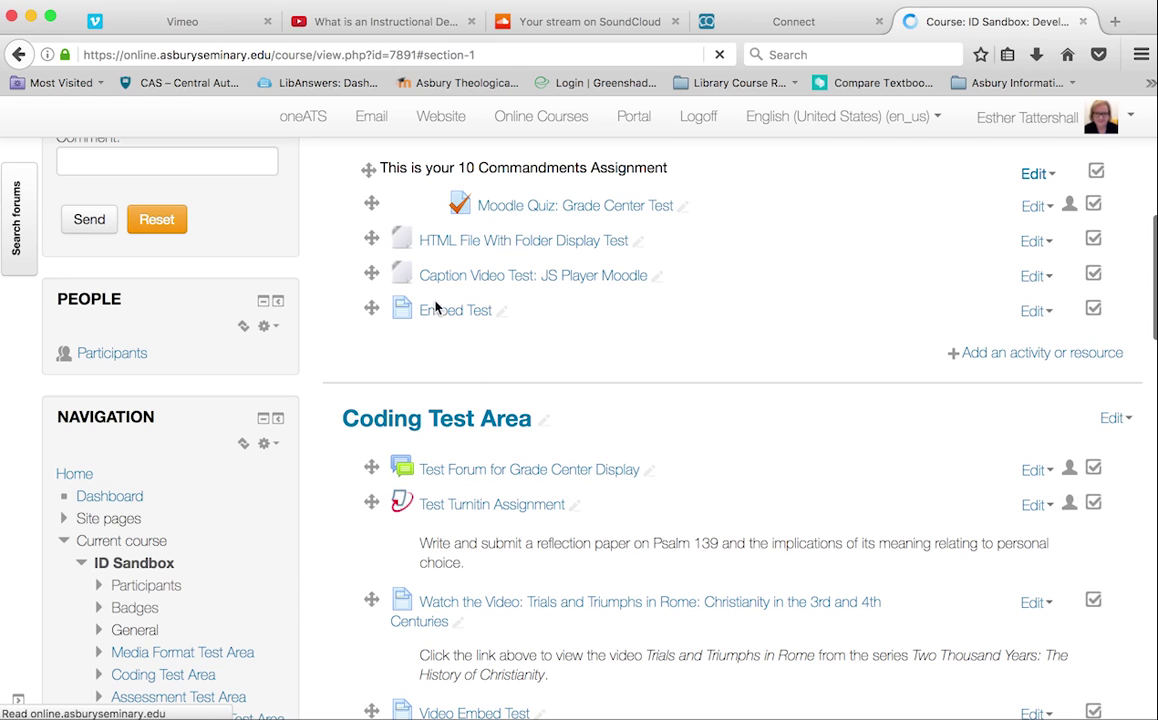
# Open the Embed Test page and view the embedded 'What is an Instructional Designer?' video.
pyautogui.click(472, 316)
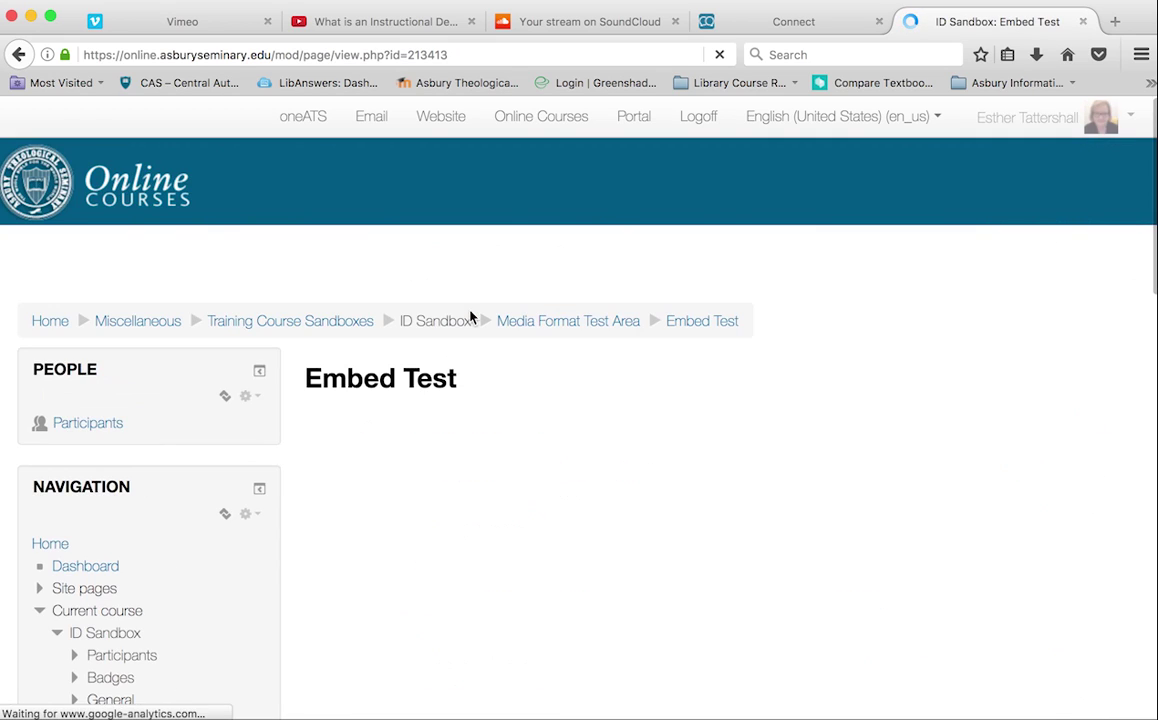
pyautogui.scroll(-5, 810, 458)
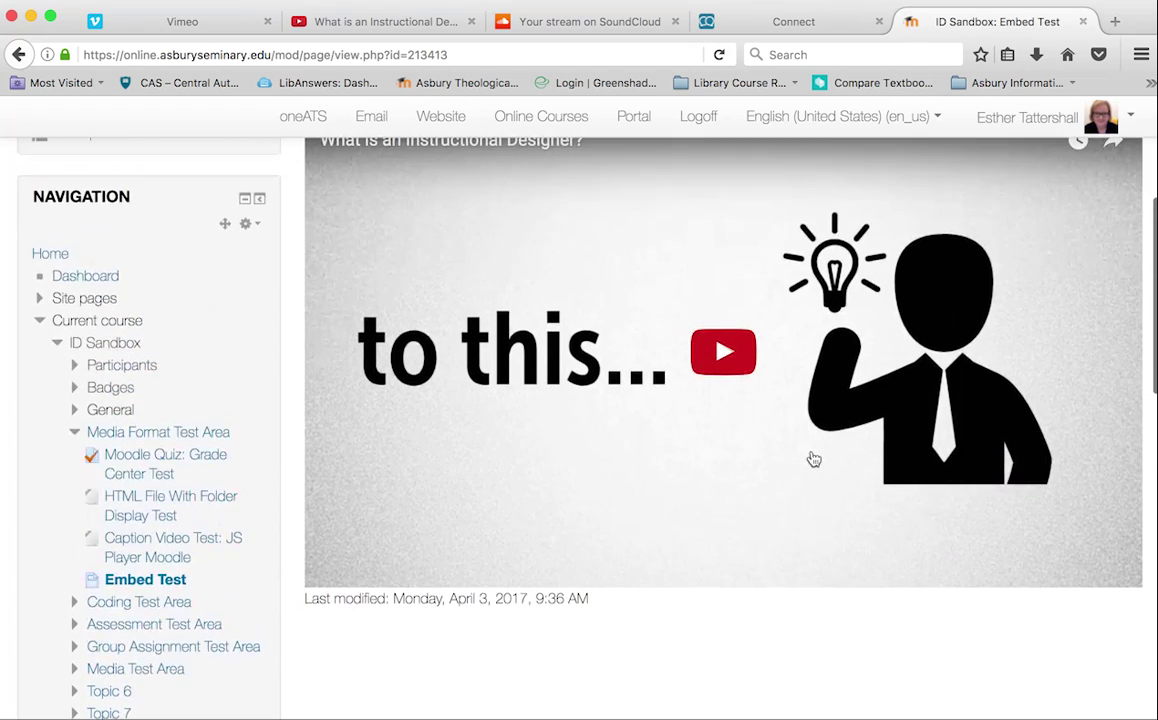
pyautogui.scroll(2, 790, 452)
pyautogui.scroll(3, 729, 427)
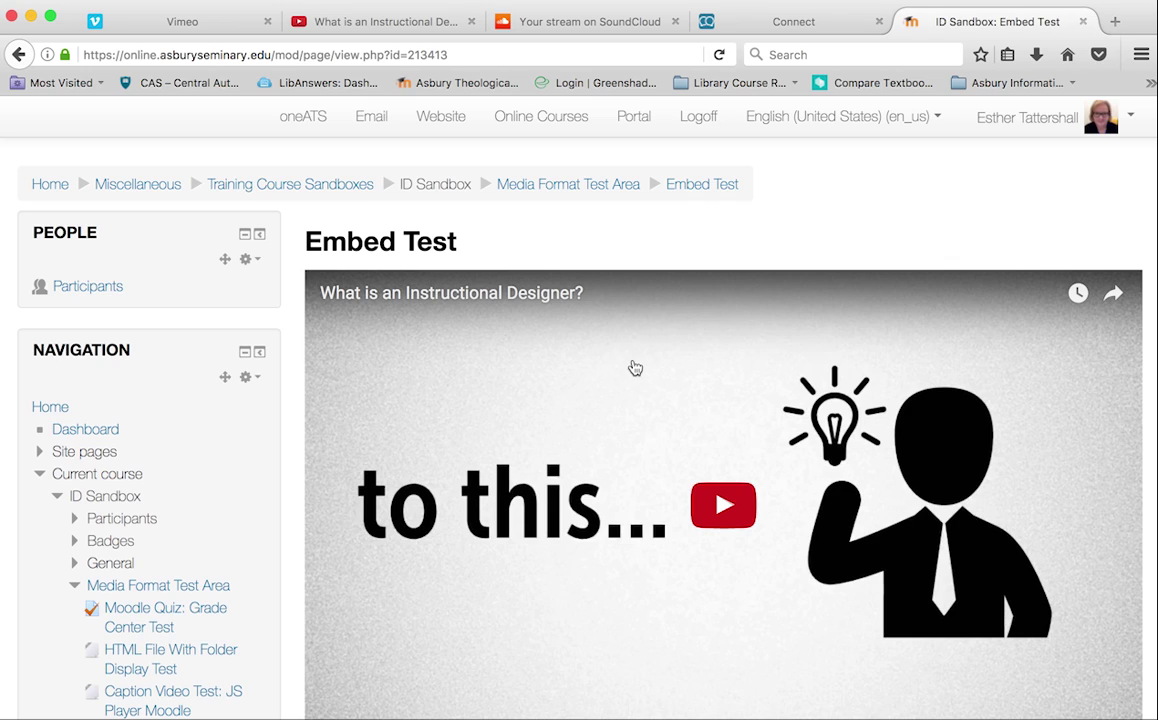
# Find the Vimeo embed code for the AP Media Production Studio video.
pyautogui.click(185, 30)
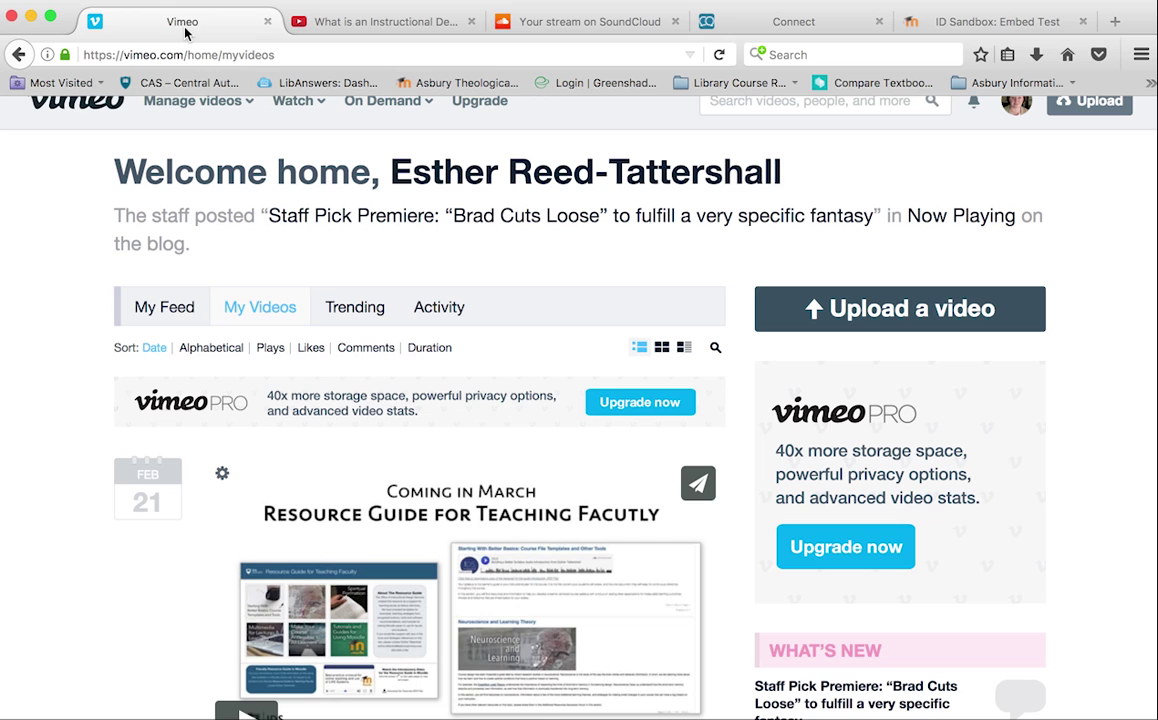
pyautogui.click(700, 486)
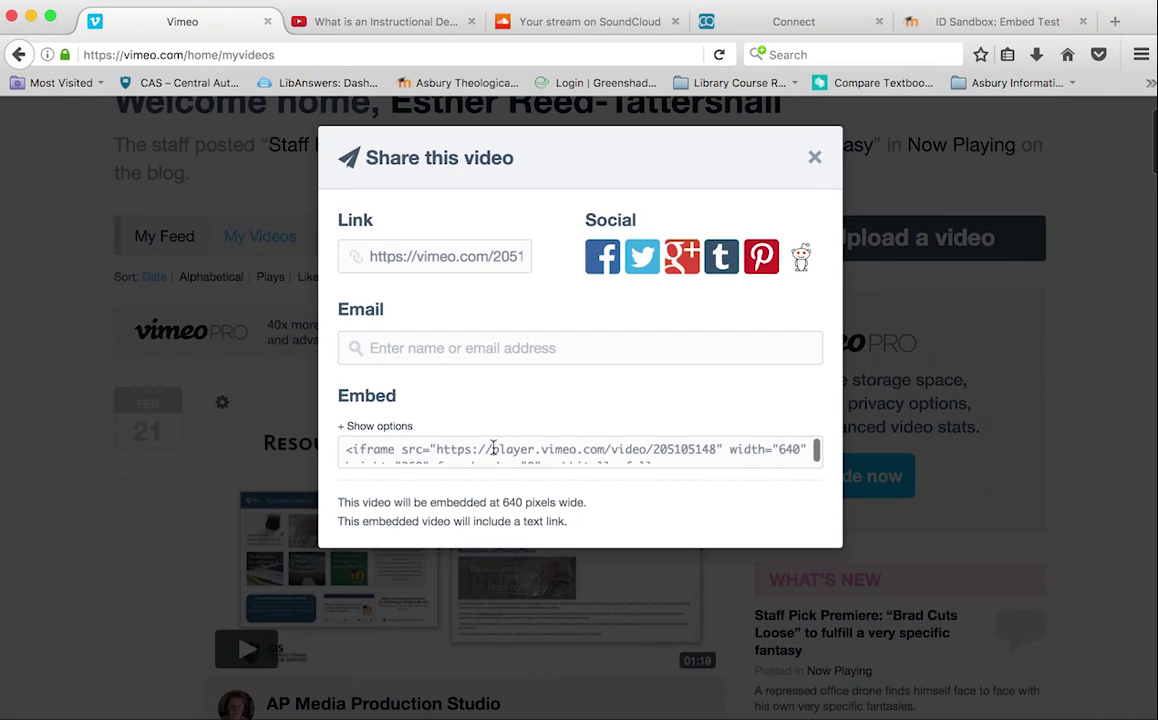
pyautogui.click(492, 449)
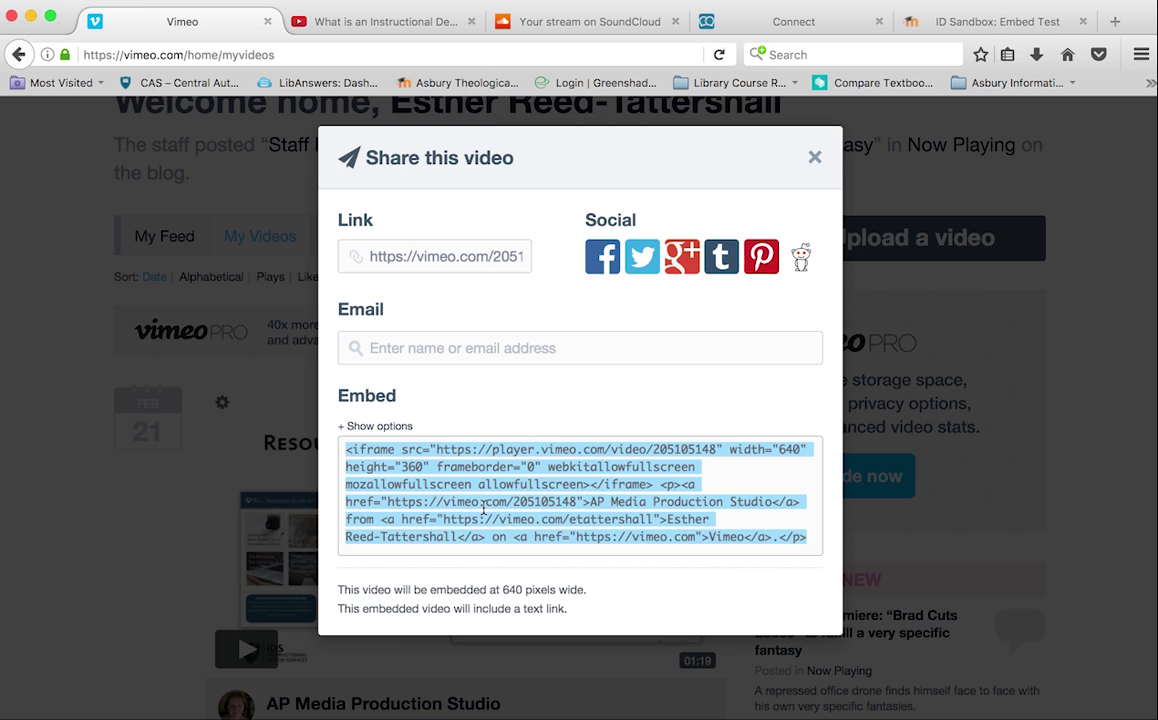
pyautogui.click(814, 157)
pyautogui.click(594, 27)
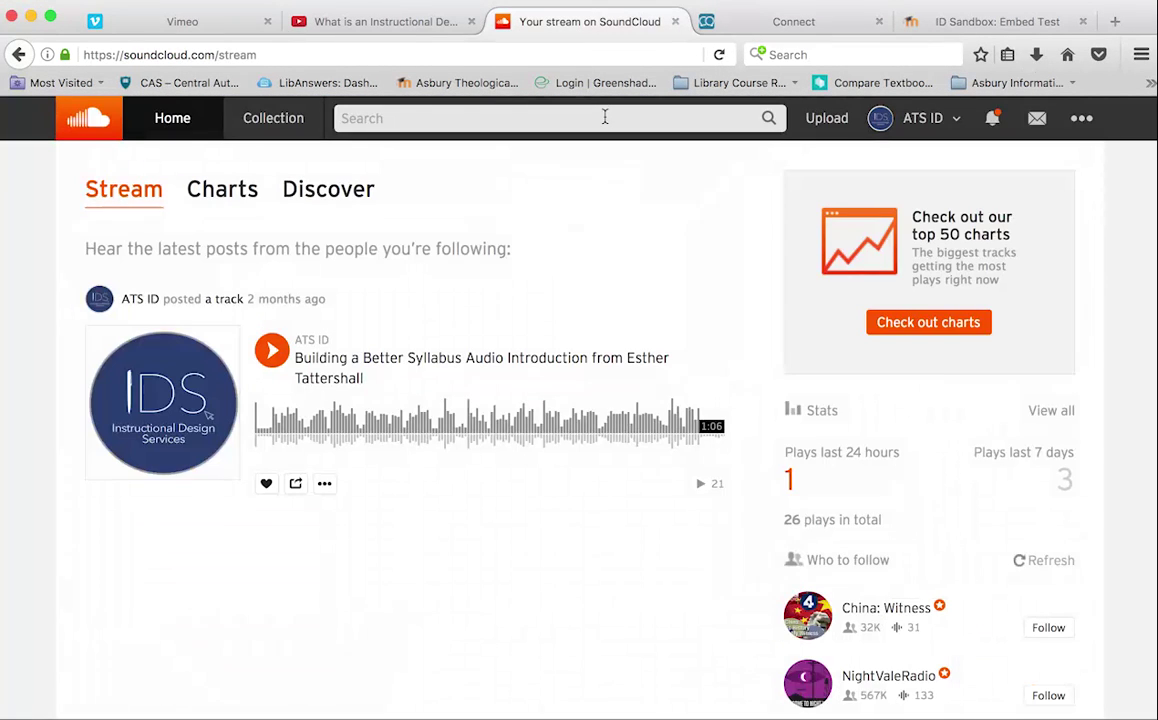
# Select the classic-player embed code for the 'Building a Better Syllabus' track, ready to copy.
pyautogui.click(295, 486)
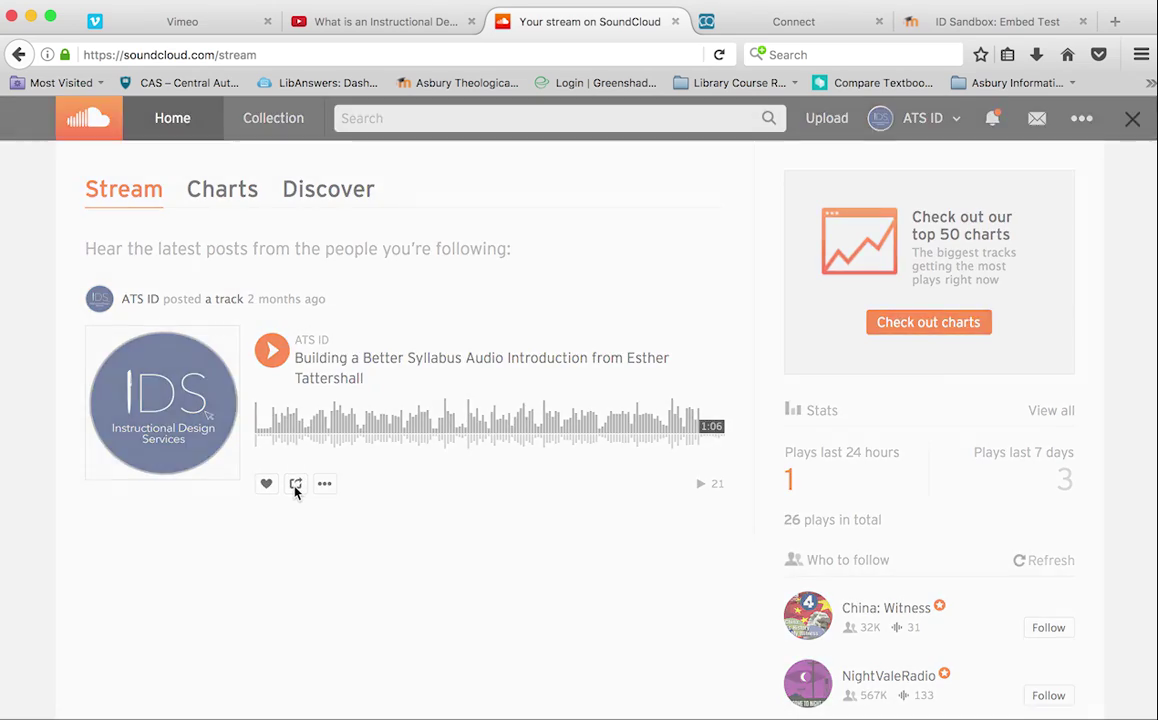
pyautogui.click(455, 205)
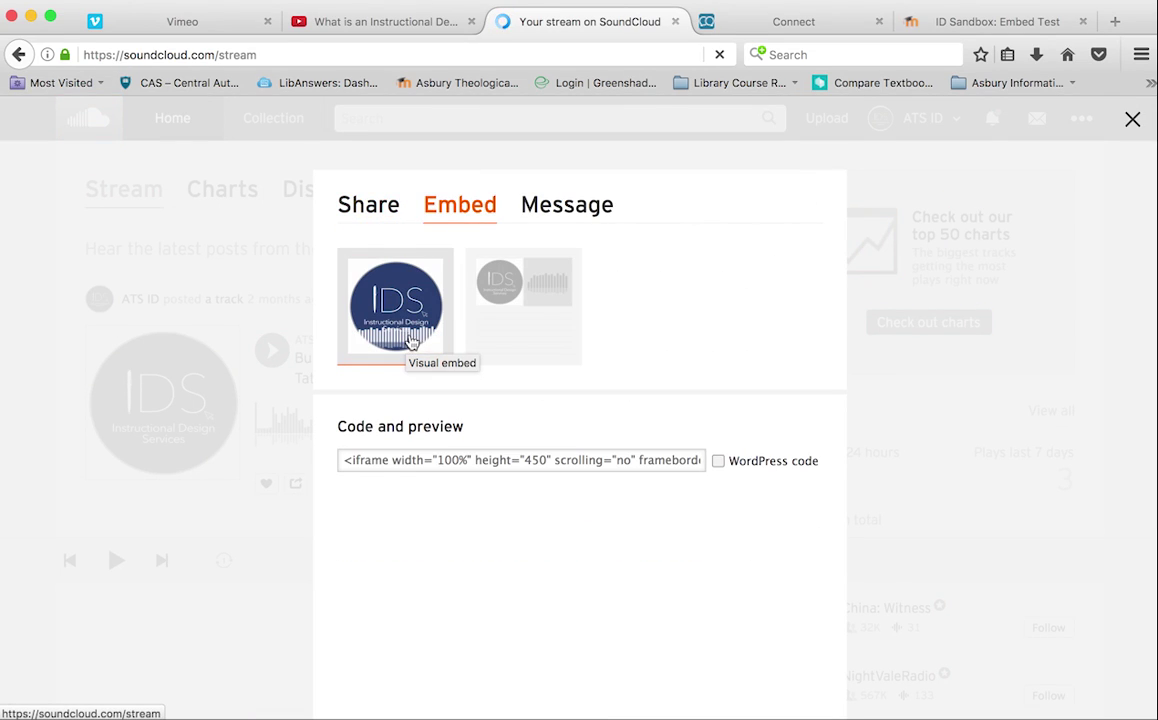
pyautogui.click(535, 328)
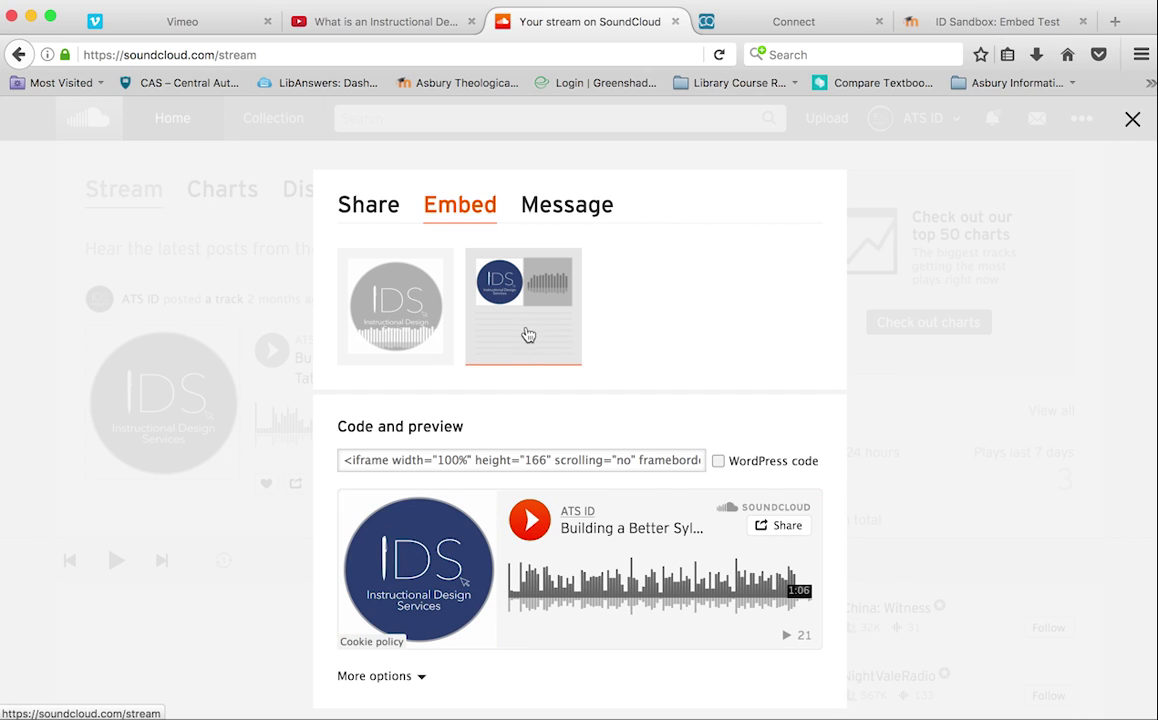
pyautogui.click(456, 459)
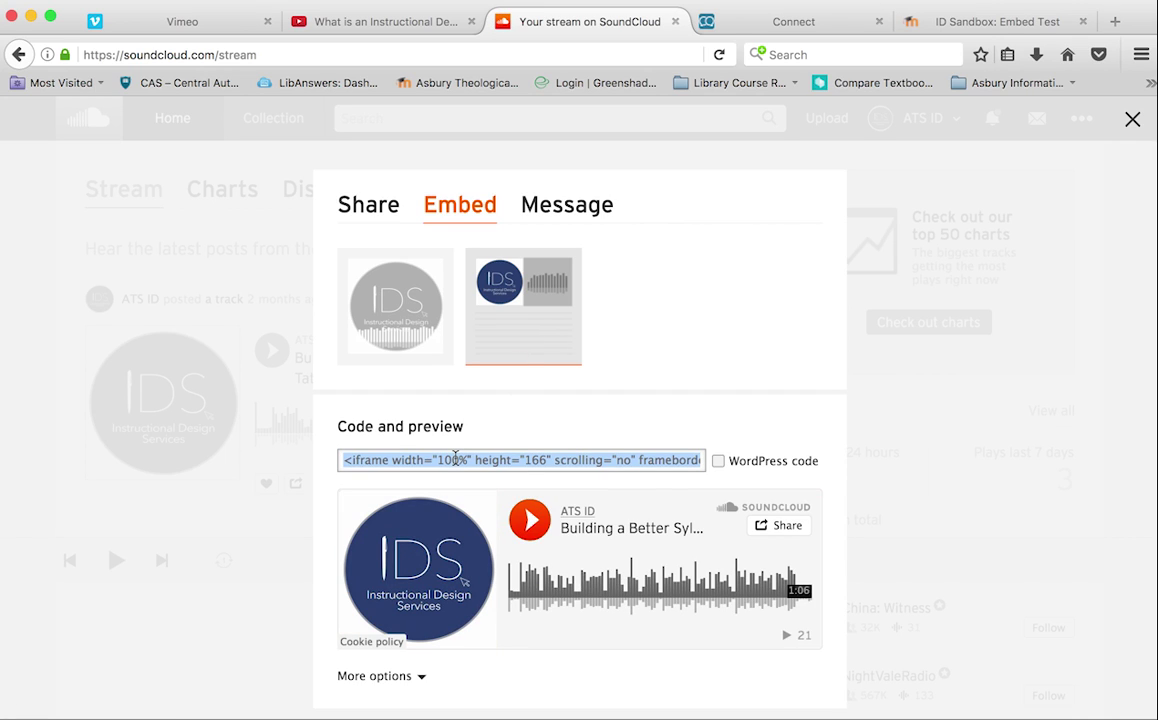
pyautogui.rightClick(456, 459)
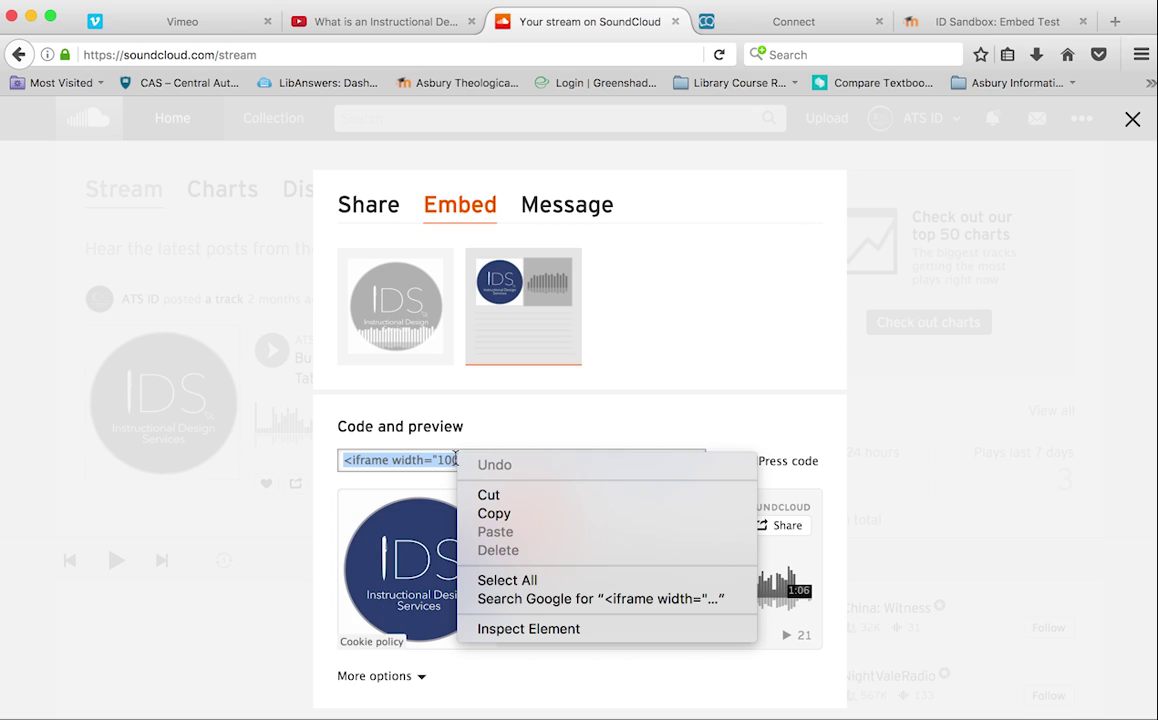